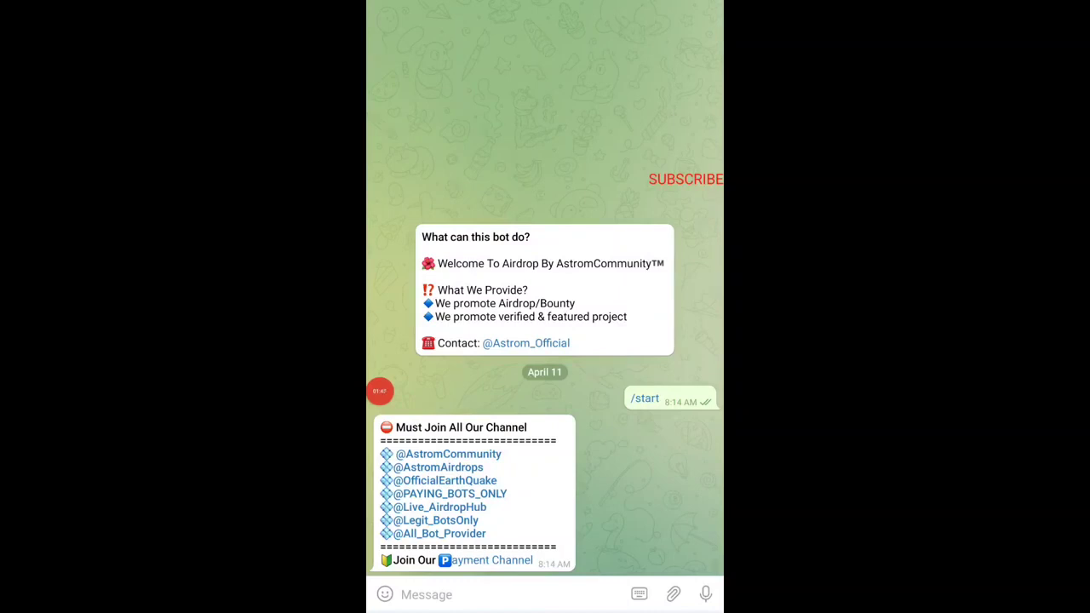
click(448, 454)
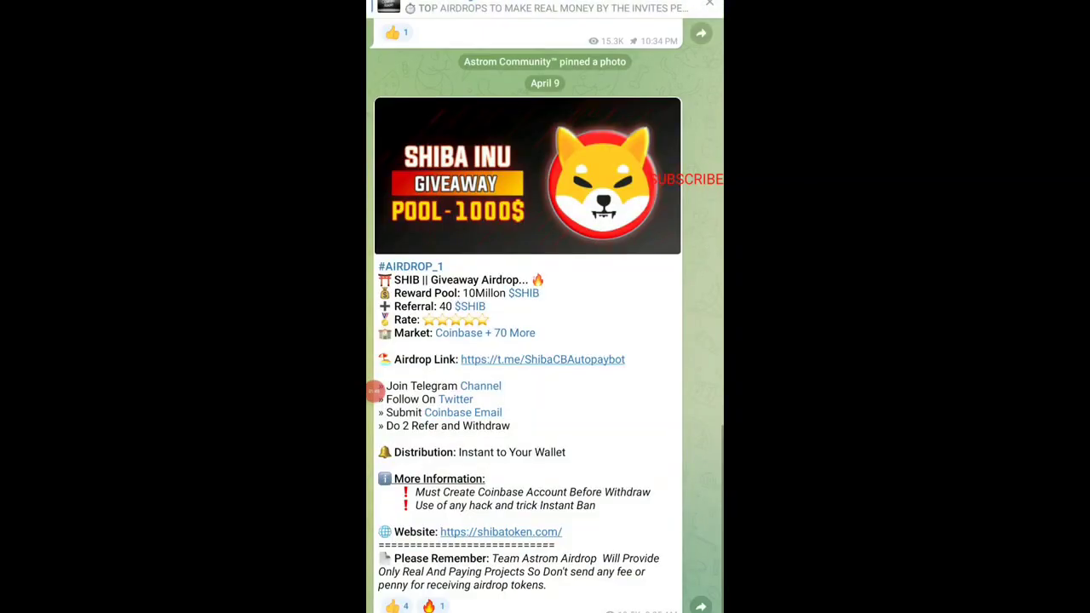
scroll(546, 316, down, 1)
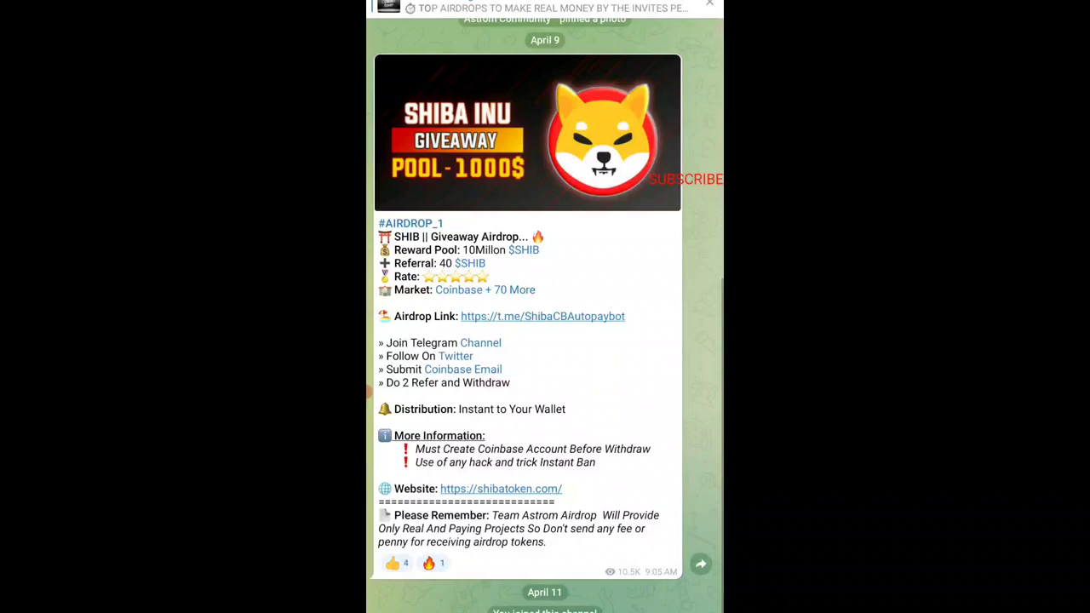
click(543, 316)
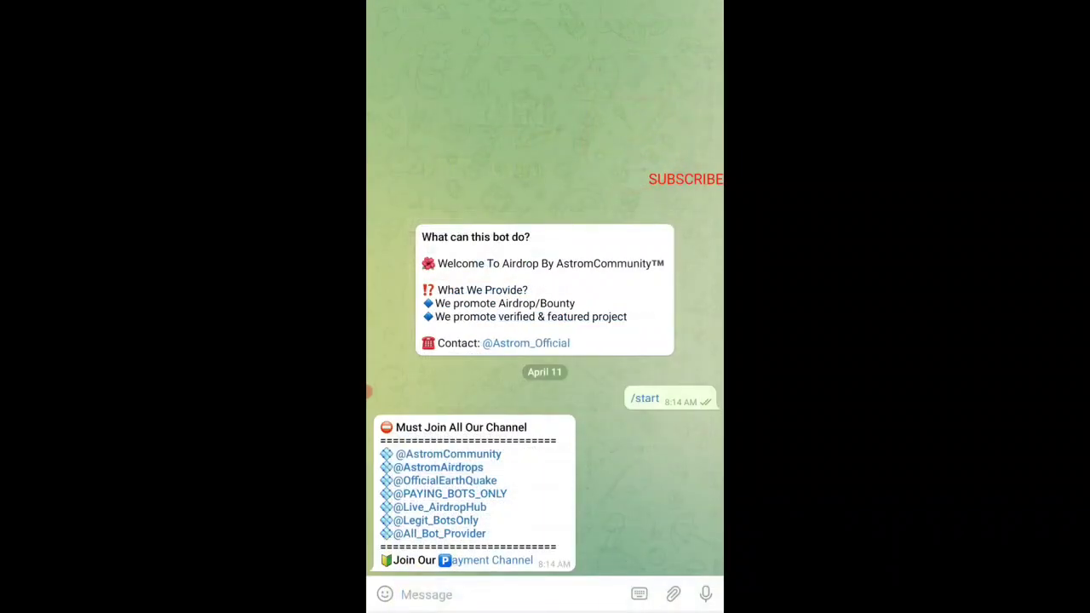
click(448, 557)
click(439, 506)
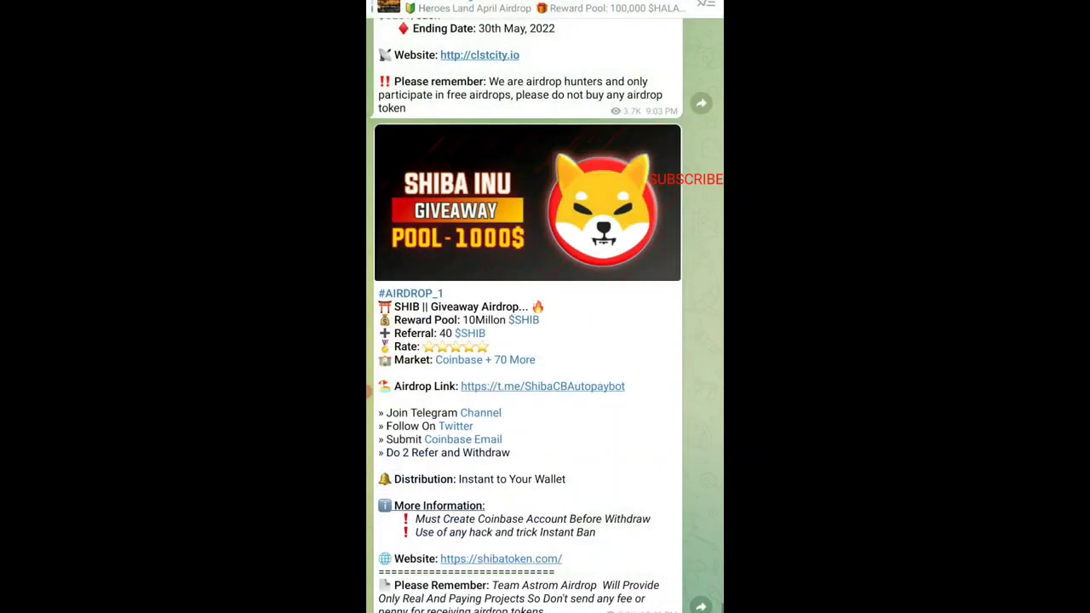
click(411, 520)
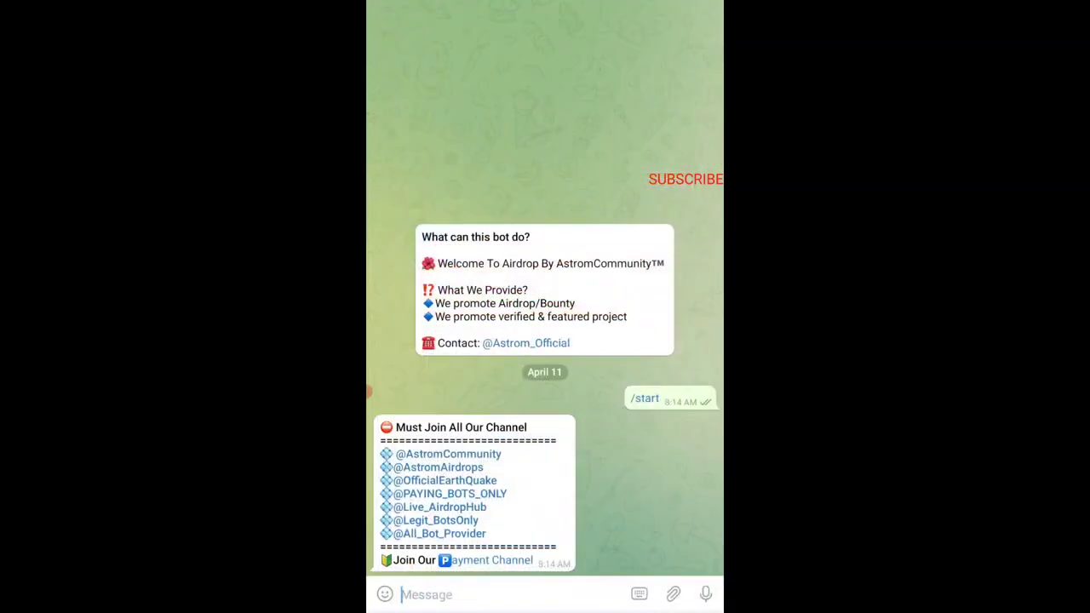
click(452, 533)
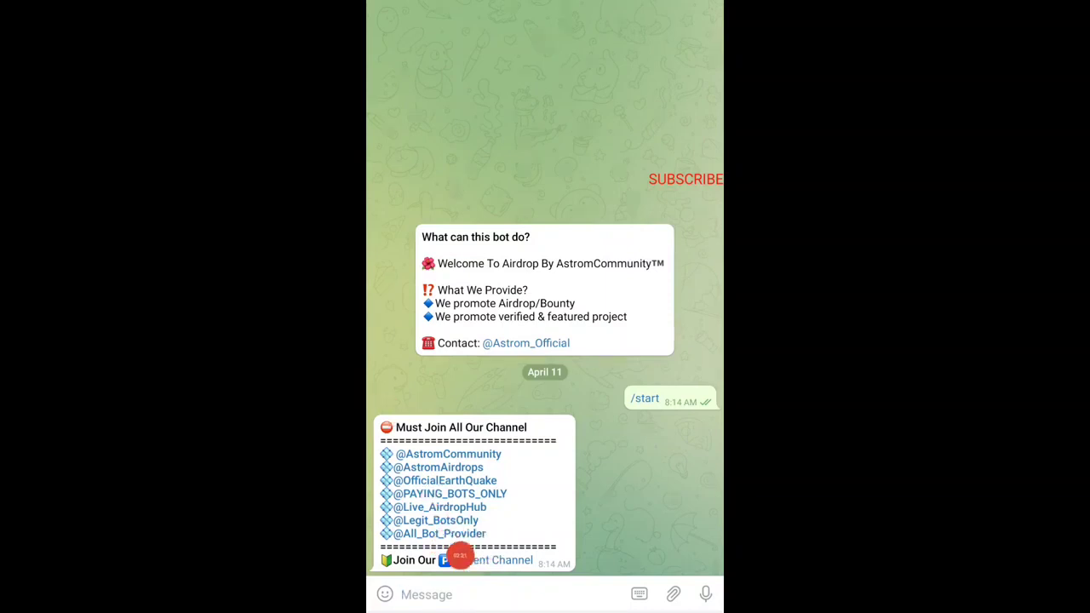
click(379, 495)
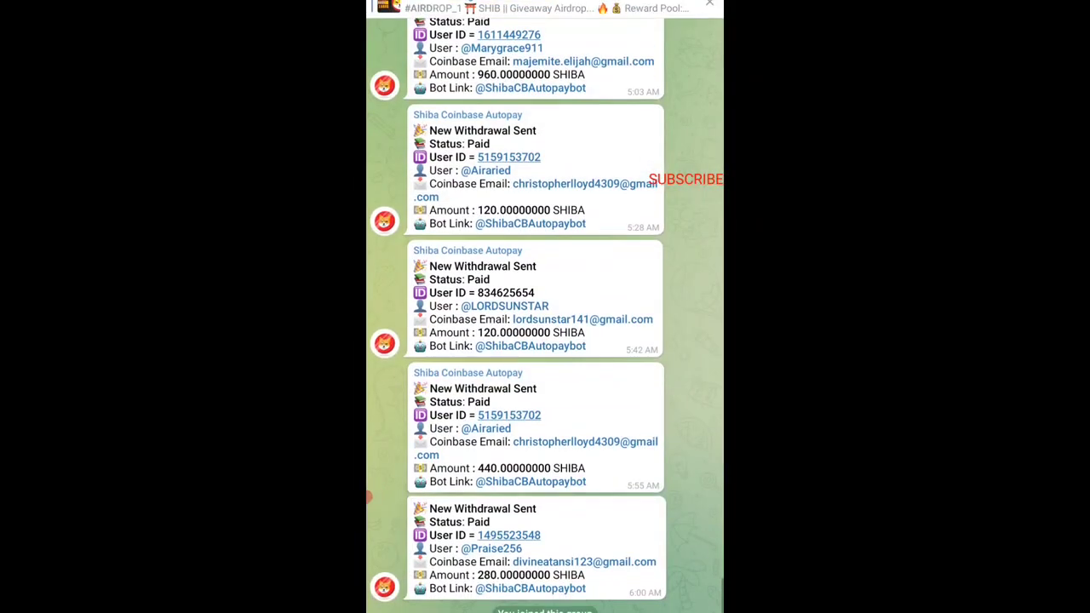
Step: Leave the payment channel and return to the bot chat to confirm Joined
key(Escape)
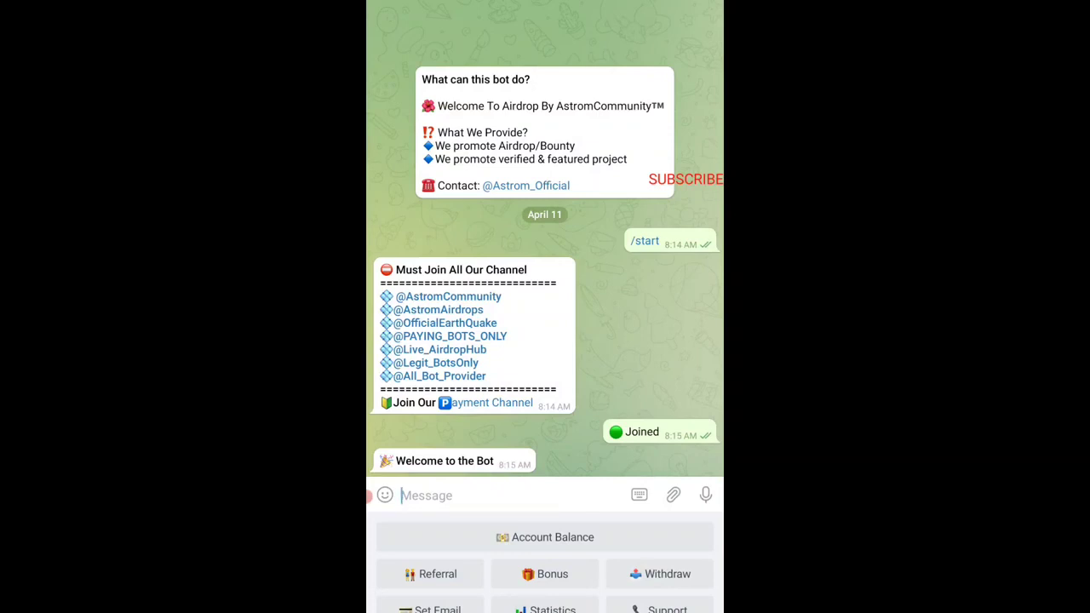
Step: Check the 0.0000000 SHIBA balance, try the already-claimed daily Bonus, then recheck the balance
mouse_move(369, 494)
mouse_down()
mouse_move(421, 540)
mouse_move(553, 545)
mouse_move(459, 535)
mouse_move(380, 480)
mouse_up()
click(544, 537)
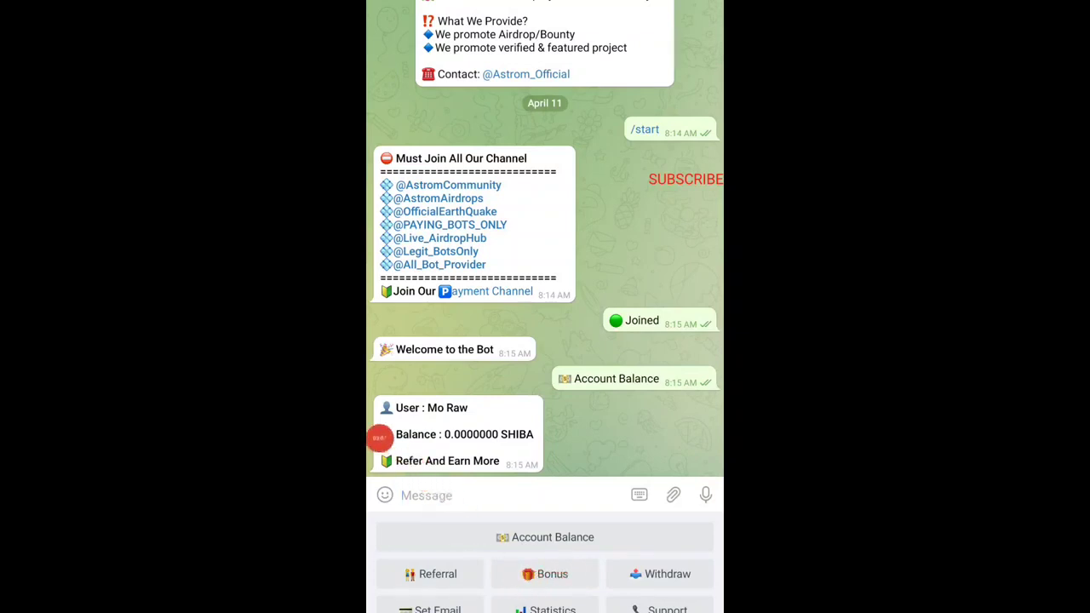
click(546, 574)
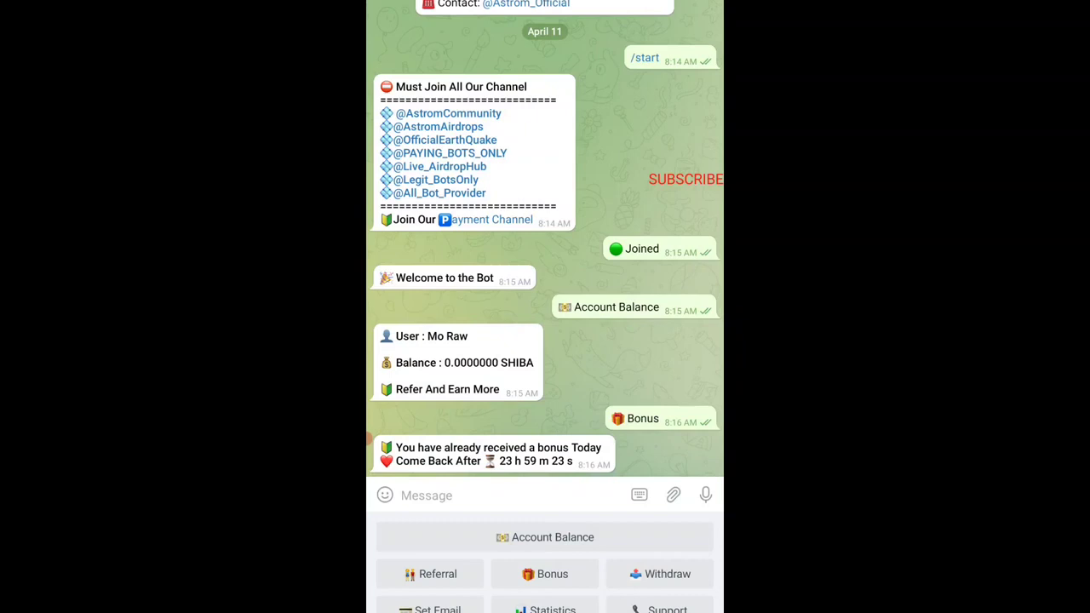
click(545, 537)
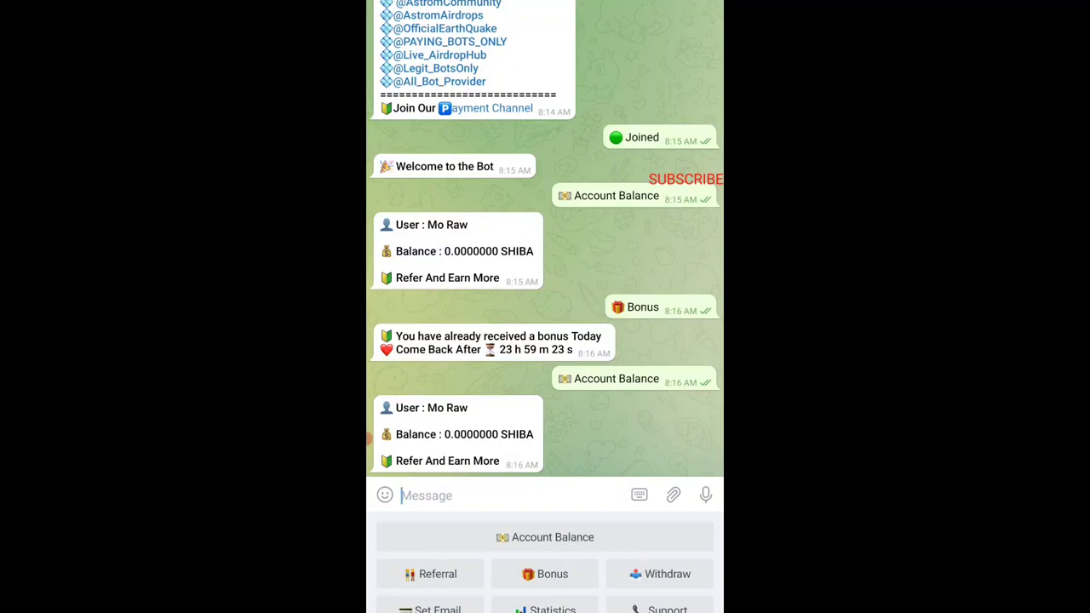
Step: Request Referral stats (0 invites, 40 SHIBA per referral, invite link) and the Earn More message
mouse_move(368, 438)
mouse_down()
mouse_move(414, 518)
mouse_move(418, 557)
mouse_move(379, 481)
mouse_up()
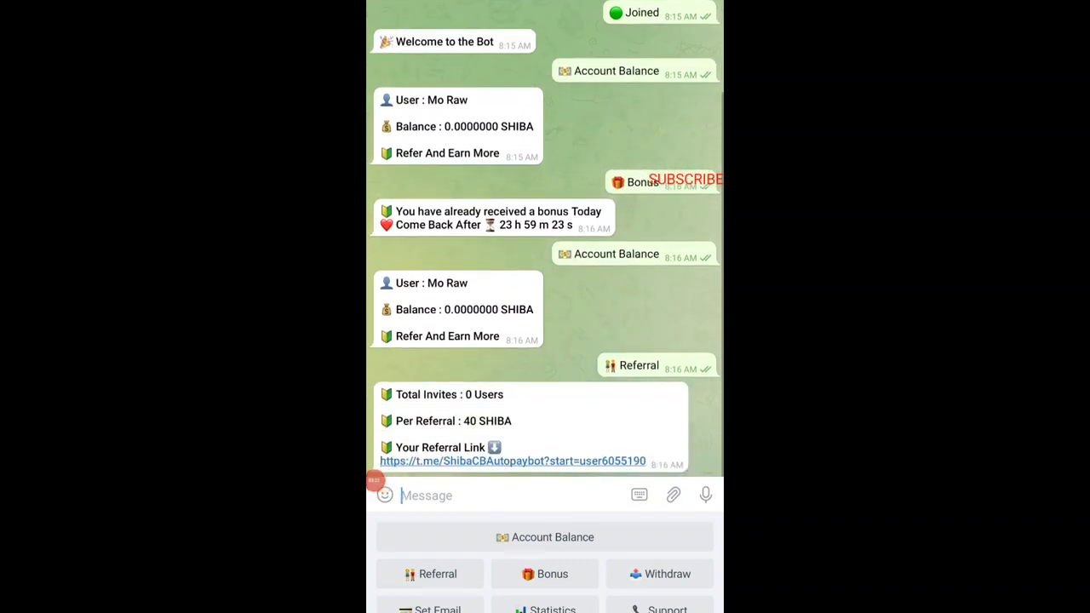
mouse_move(375, 481)
mouse_down()
mouse_move(472, 465)
mouse_move(395, 443)
mouse_move(502, 434)
mouse_move(456, 415)
mouse_move(517, 447)
mouse_move(428, 421)
mouse_move(382, 432)
mouse_move(382, 474)
mouse_move(587, 493)
mouse_move(616, 469)
mouse_move(465, 467)
mouse_move(379, 436)
mouse_up()
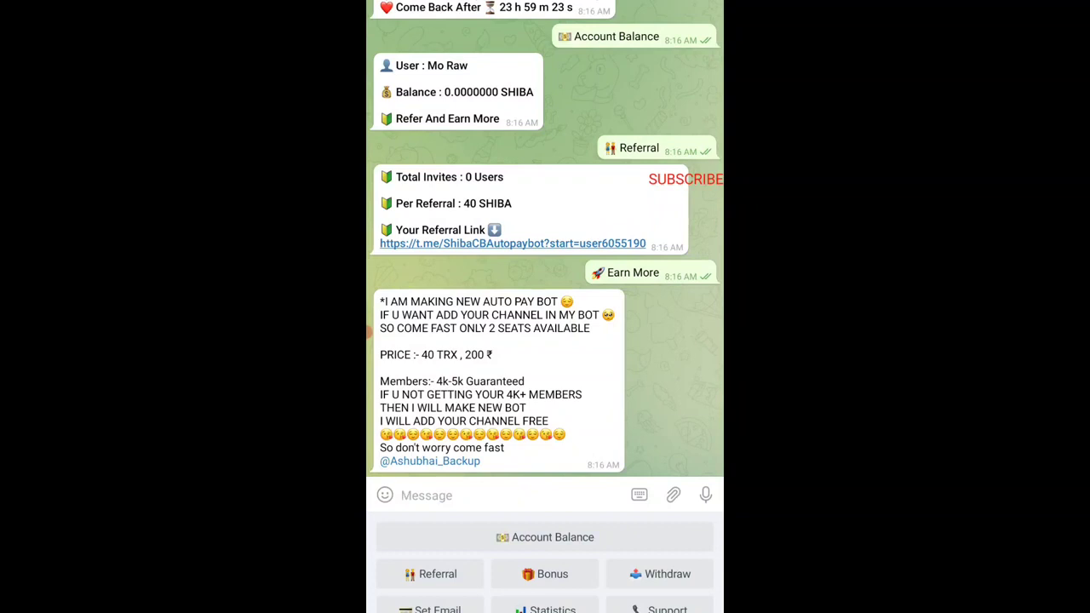
Step: Choose Set Email so the bot asks for the Coinbase email address
mouse_move(370, 332)
mouse_down()
mouse_move(404, 394)
mouse_move(397, 610)
mouse_move(407, 494)
mouse_up()
click(438, 608)
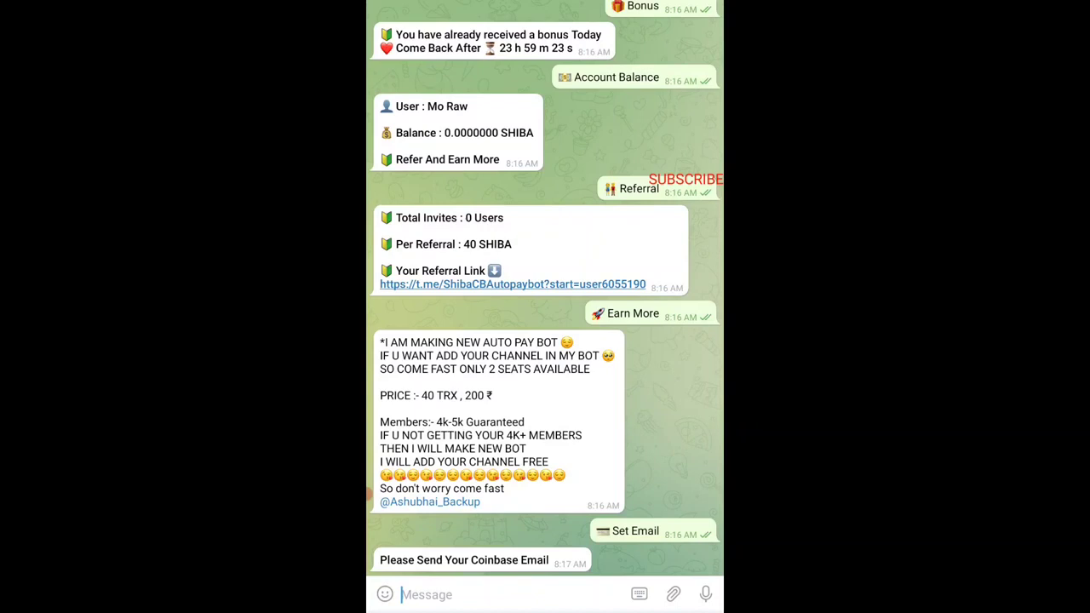
Step: Send your Coinbase email address to the bot, correcting the mistyped gmail.com domain
click(469, 595)
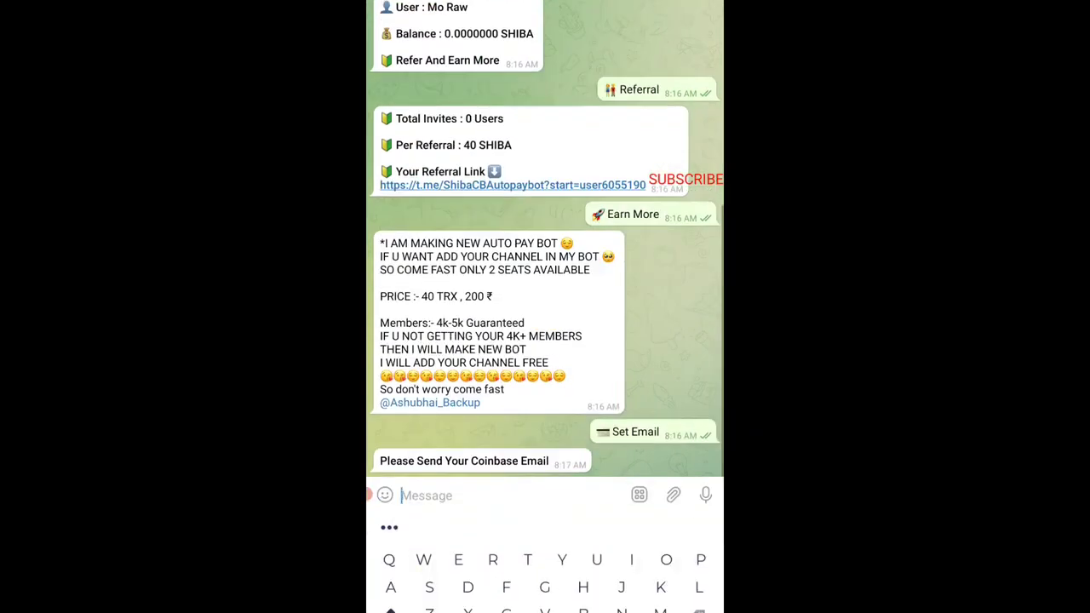
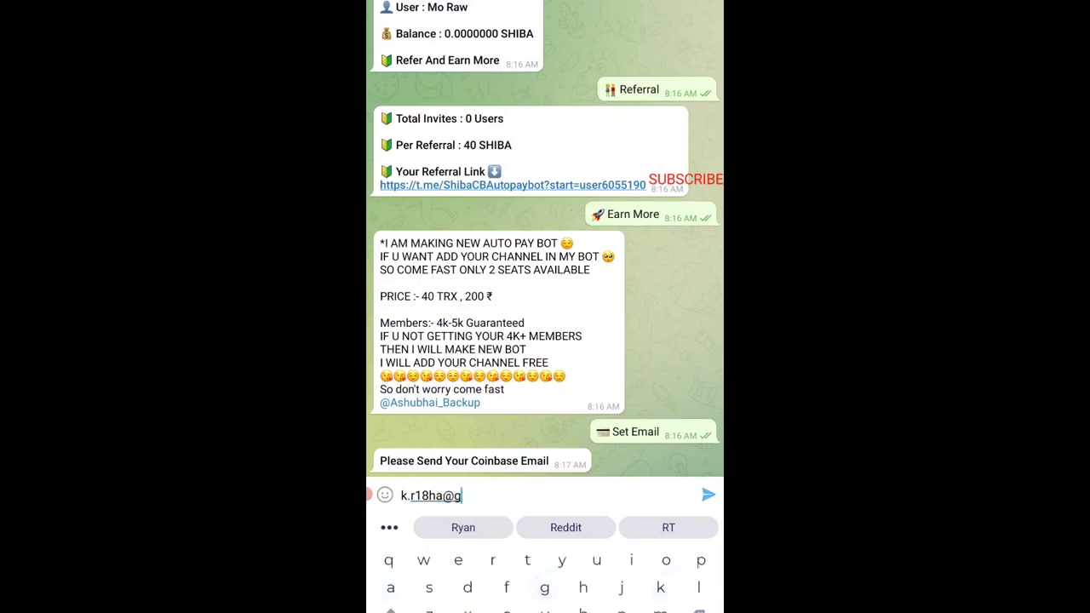
click(708, 494)
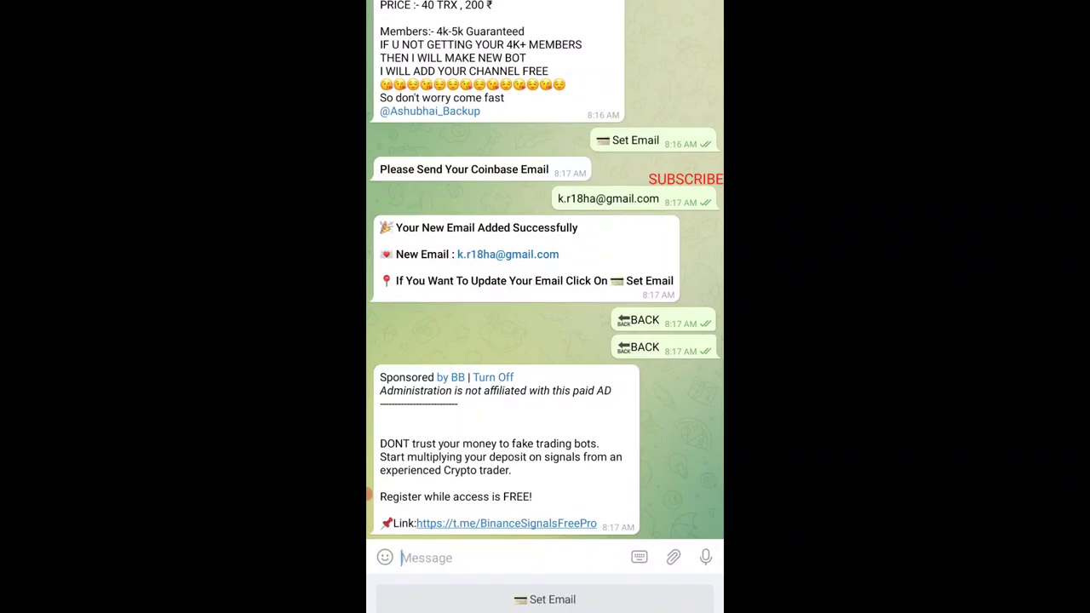
Step: Cancel the email prompt, restart the bot with /start and Joined, then request Withdraw
click(553, 599)
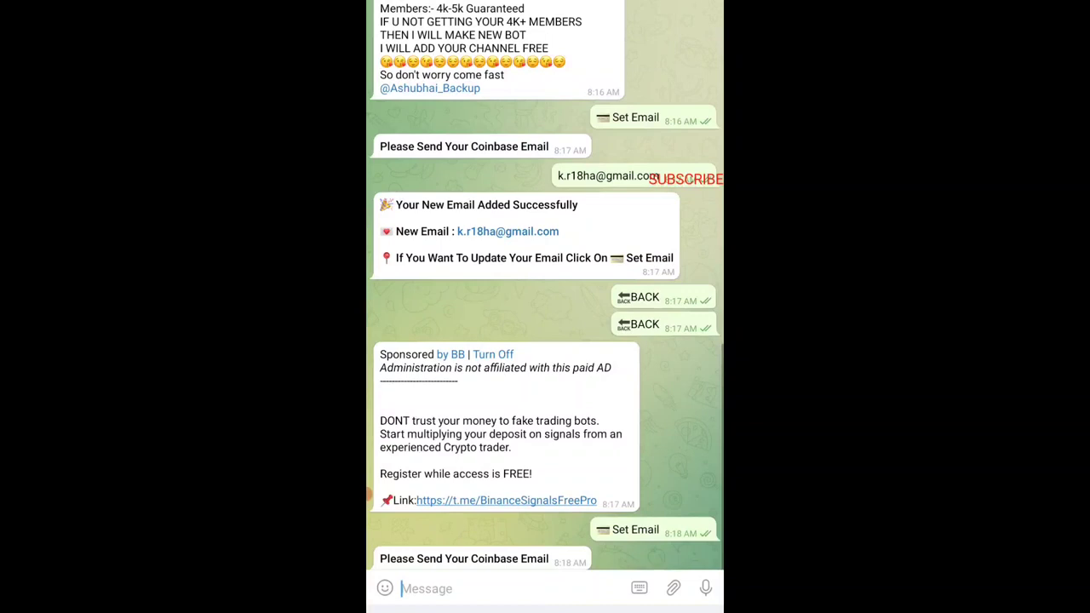
click(553, 600)
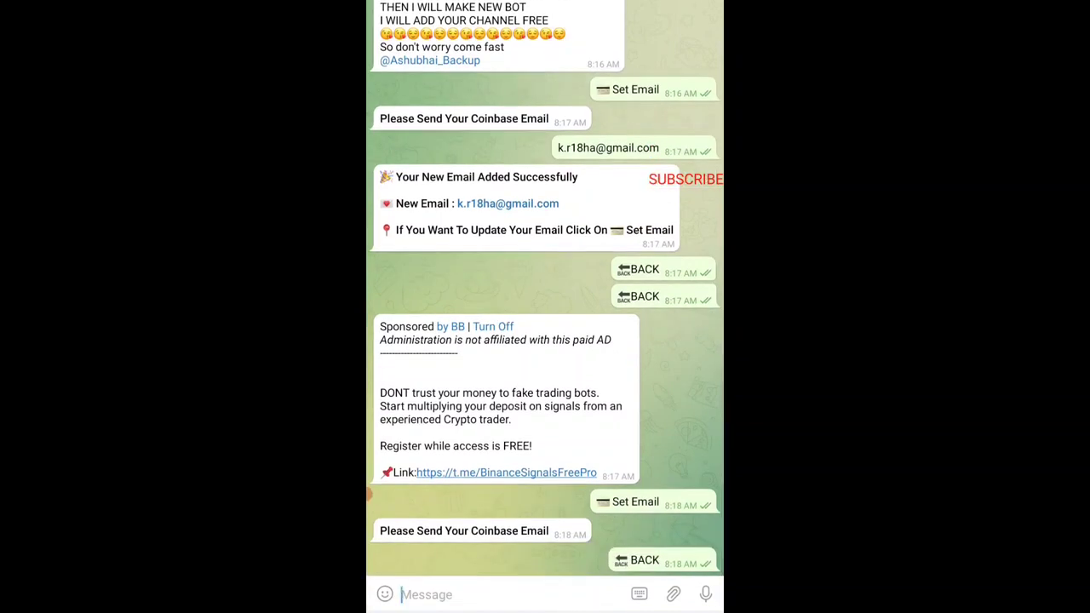
mouse_move(370, 494)
mouse_down()
mouse_move(387, 454)
mouse_move(391, 317)
mouse_move(380, 261)
mouse_up()
click(375, 261)
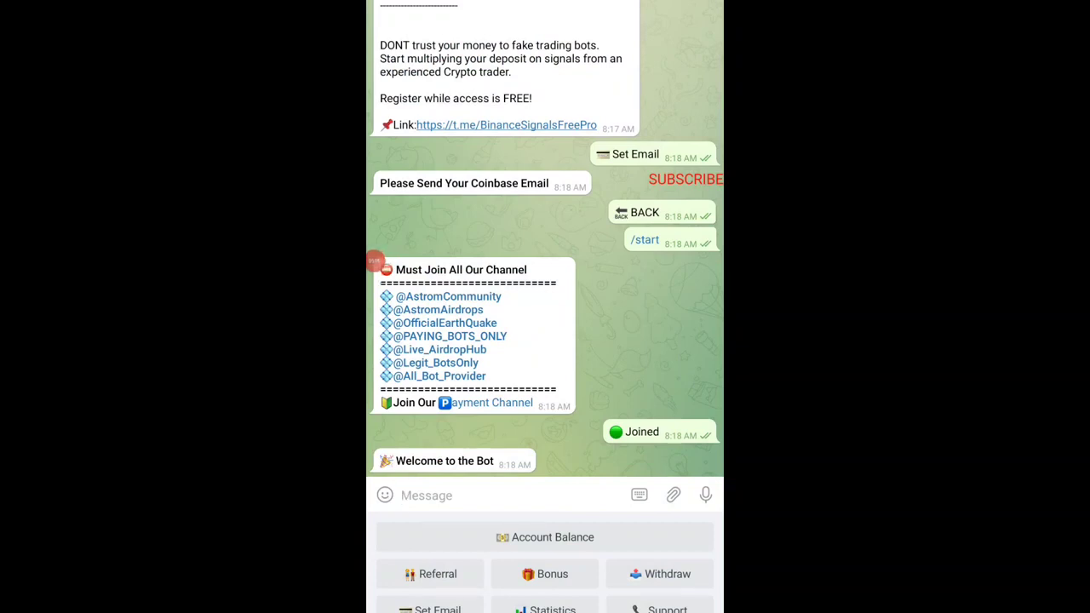
mouse_move(375, 261)
mouse_down()
mouse_move(596, 281)
mouse_move(637, 226)
mouse_move(602, 212)
mouse_move(652, 275)
mouse_move(579, 221)
mouse_move(658, 278)
mouse_move(587, 217)
mouse_move(633, 275)
mouse_move(619, 227)
mouse_move(646, 282)
mouse_move(472, 406)
mouse_move(487, 391)
mouse_move(380, 346)
mouse_up()
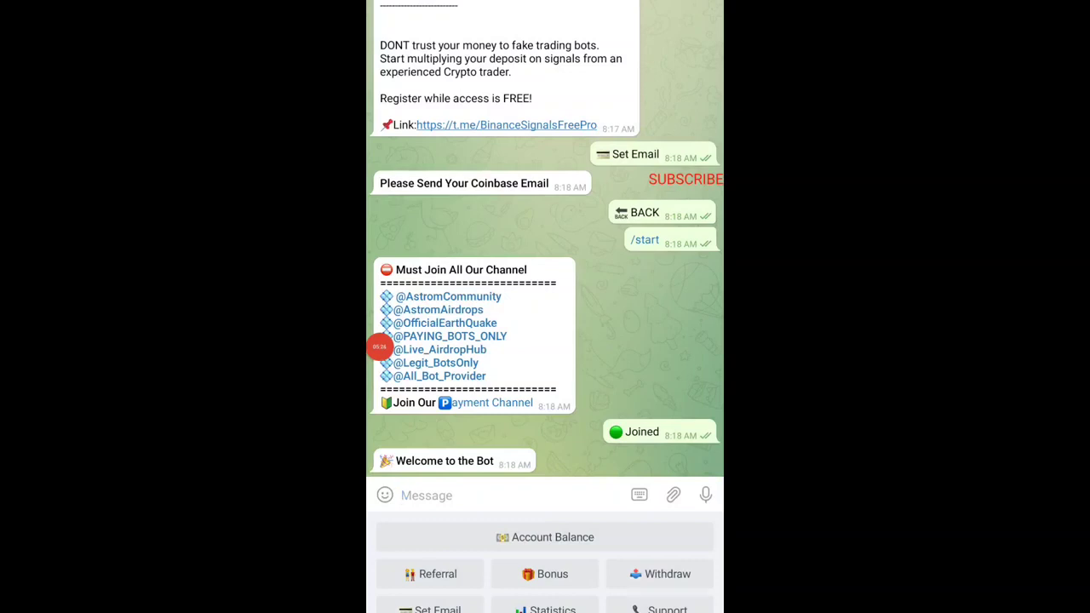
click(660, 574)
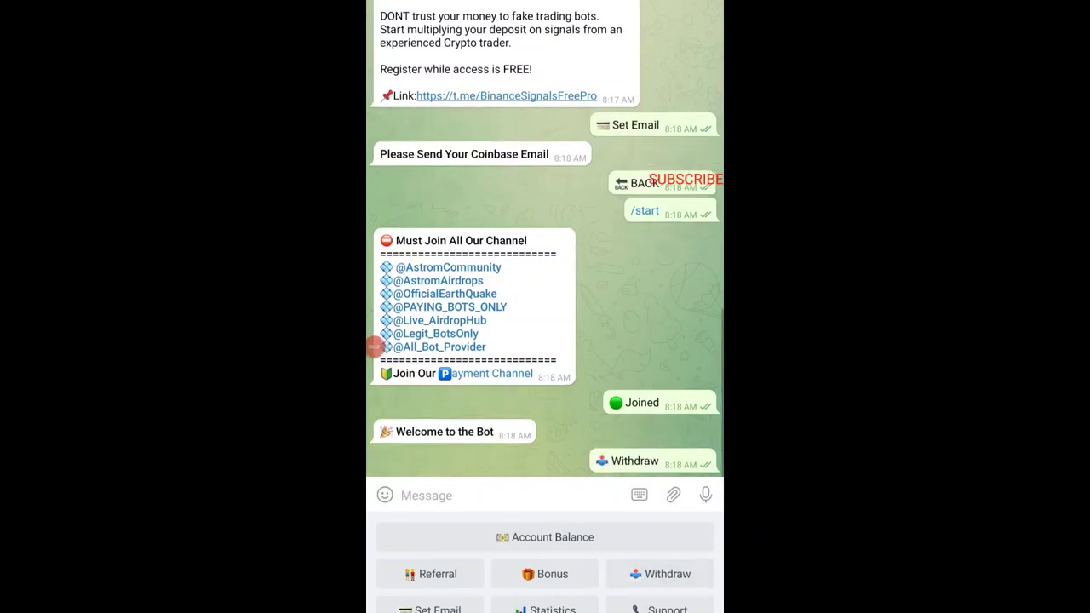